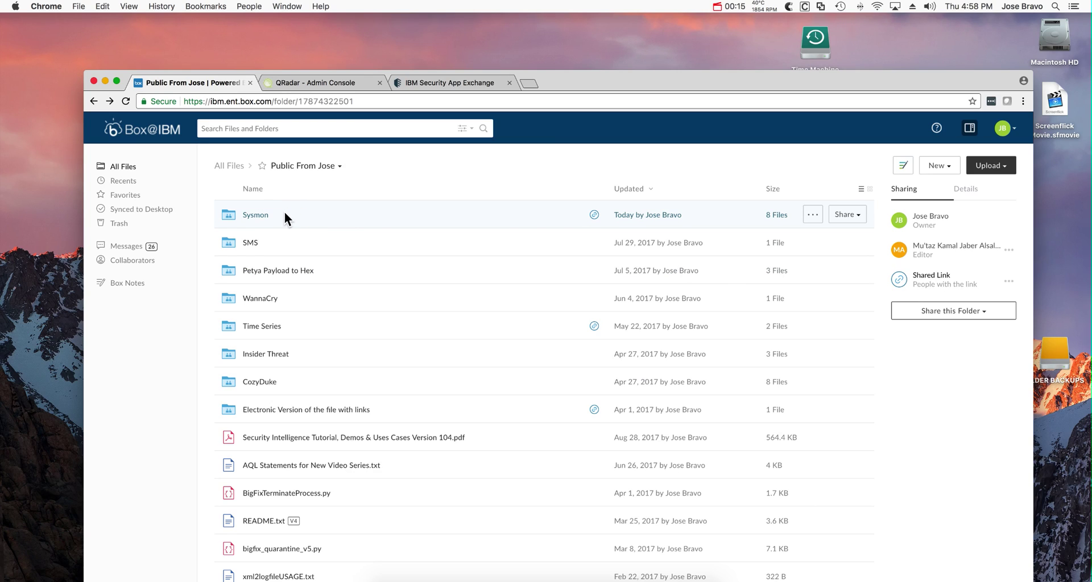
Open the shared Sysmon folder in Box, and check the installed extensions in QRadar's Extensions Management.
{"action": "left_click", "coordinate": [256, 216]}
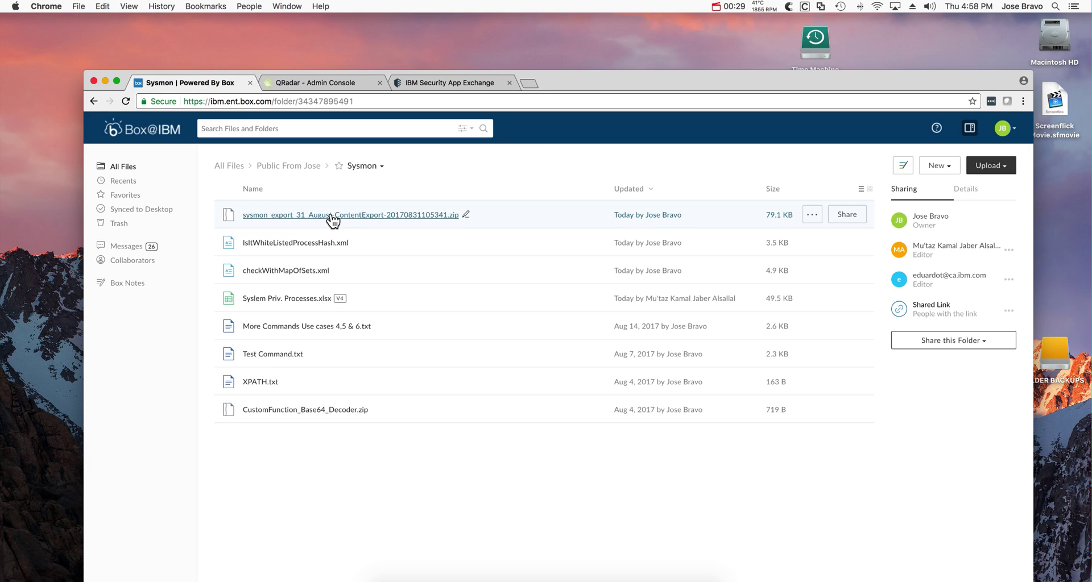
{"action": "left_click", "coordinate": [338, 81]}
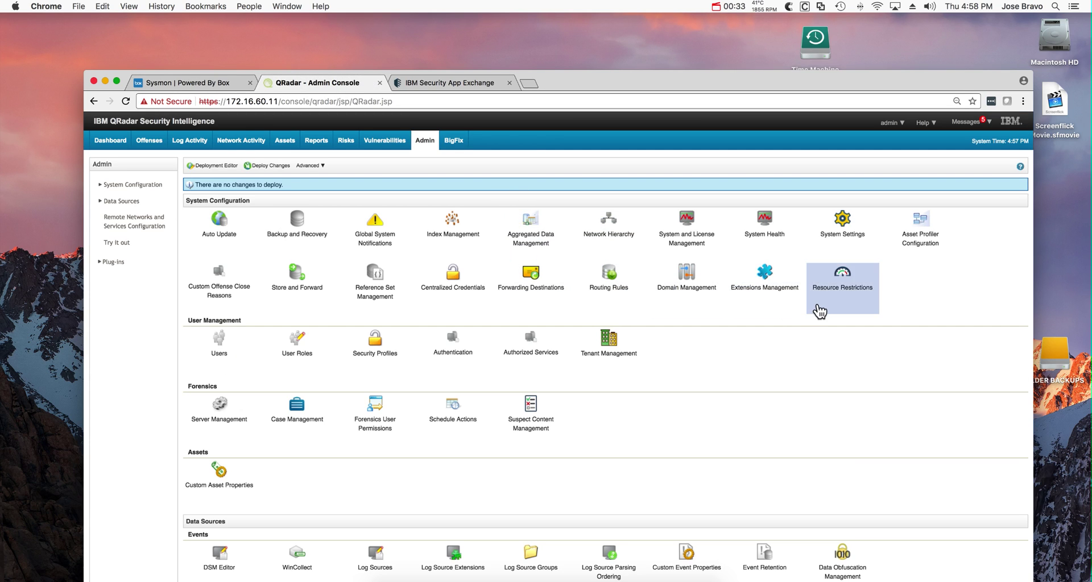
{"action": "left_click", "coordinate": [766, 281]}
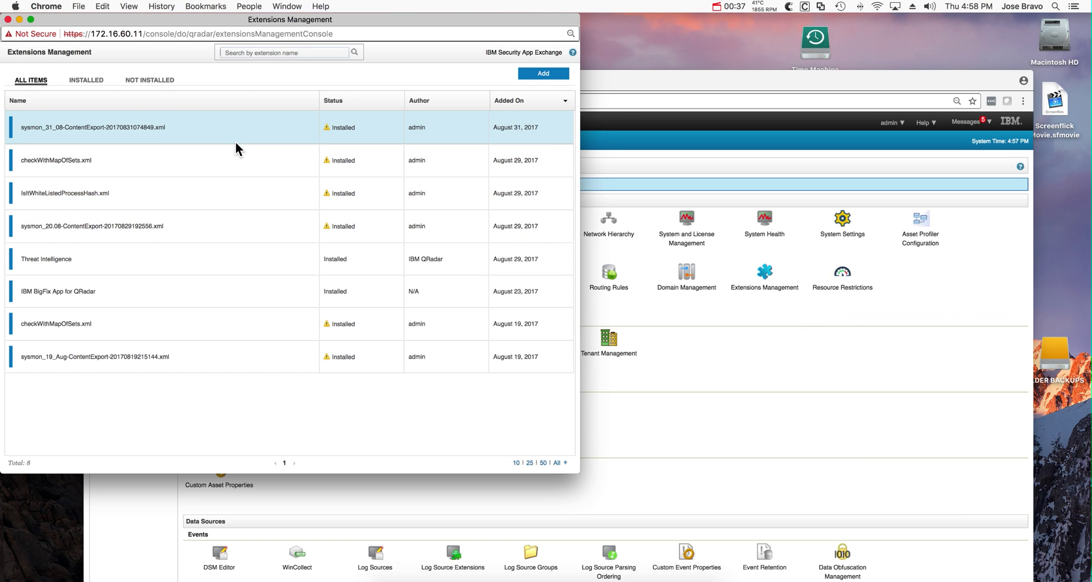
{"action": "left_click", "coordinate": [8, 19]}
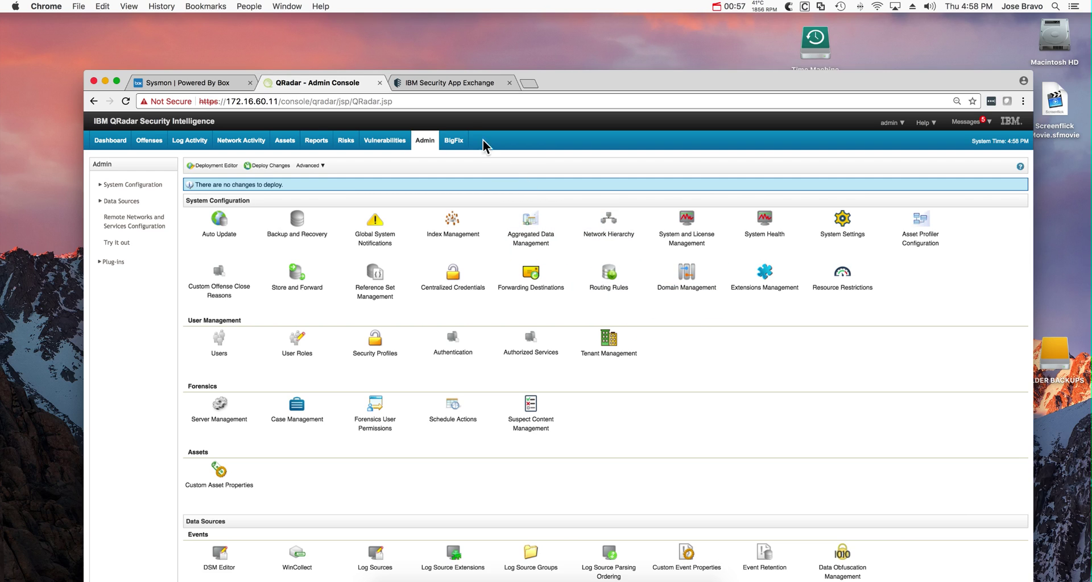
View the IBM Security App Exchange, and highlight the QRadarConsoleIP address in IsItWhiteListedProcessHash.xml in Box.
{"action": "left_click", "coordinate": [453, 79]}
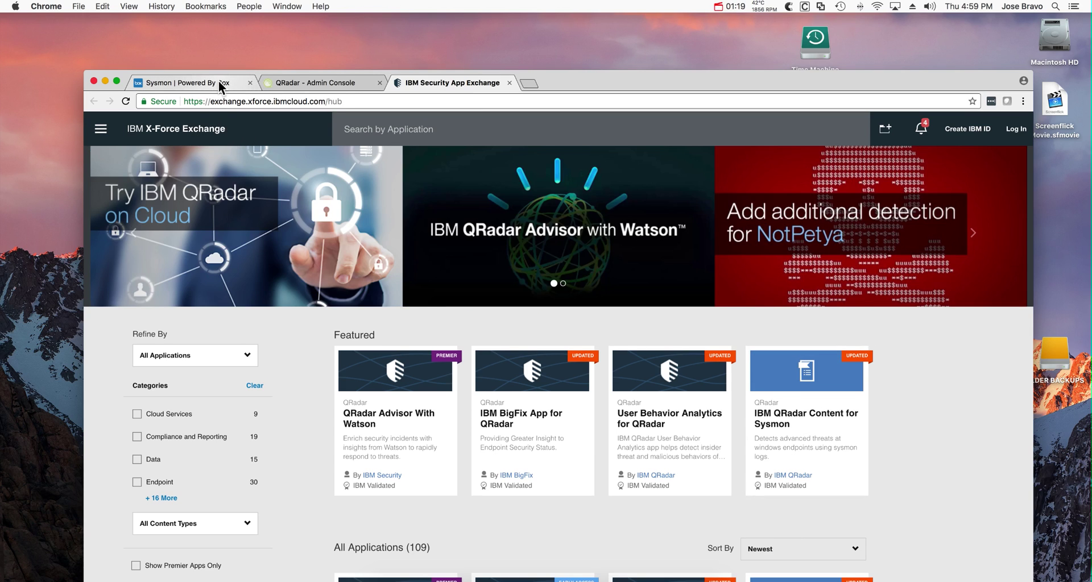
{"action": "left_click", "coordinate": [219, 84]}
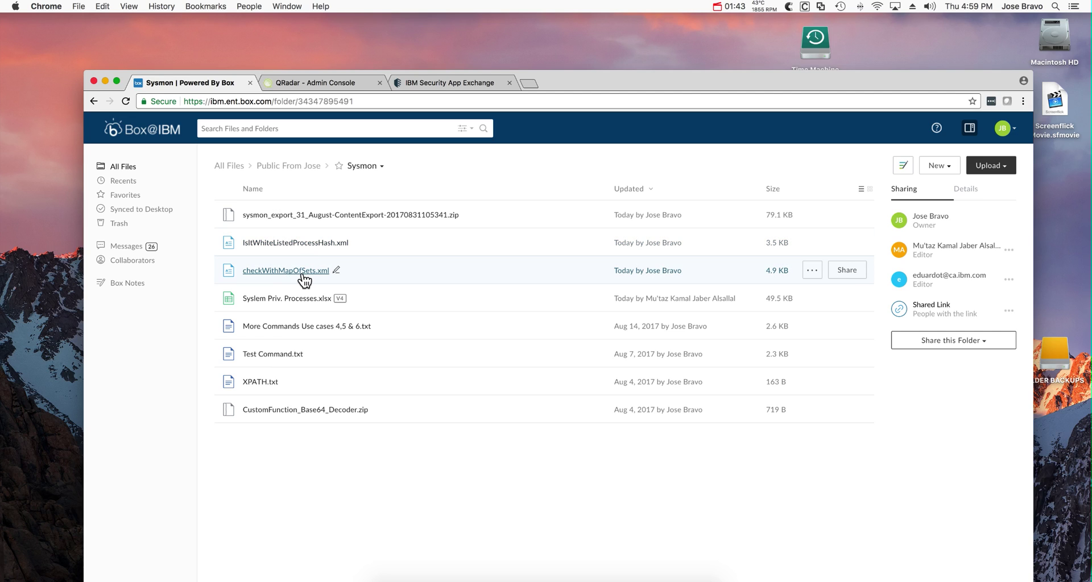
{"action": "left_click", "coordinate": [311, 244]}
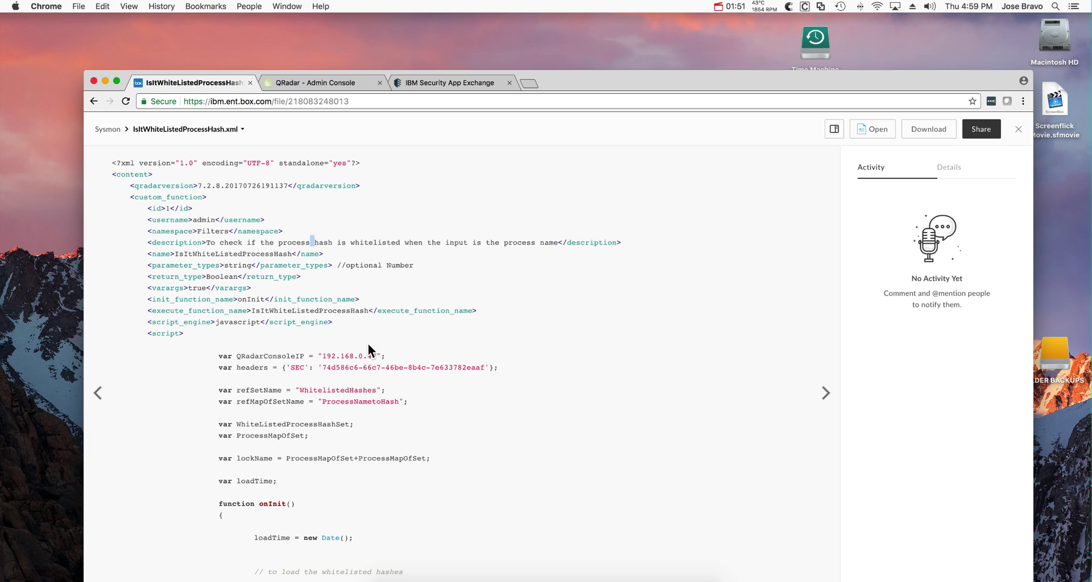
{"action": "left_click_drag", "start_coordinate": [378, 356], "coordinate": [321, 356]}
Switch to QRadar and inspect the full authentication token of the Local Health Console authorized service.
{"action": "left_click", "coordinate": [301, 85]}
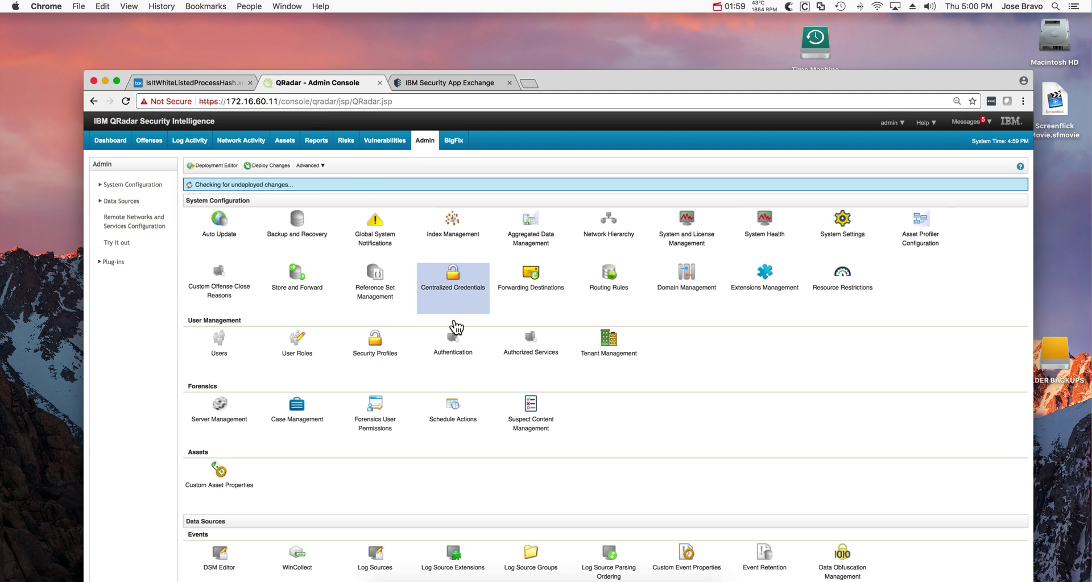
{"action": "left_click", "coordinate": [527, 339]}
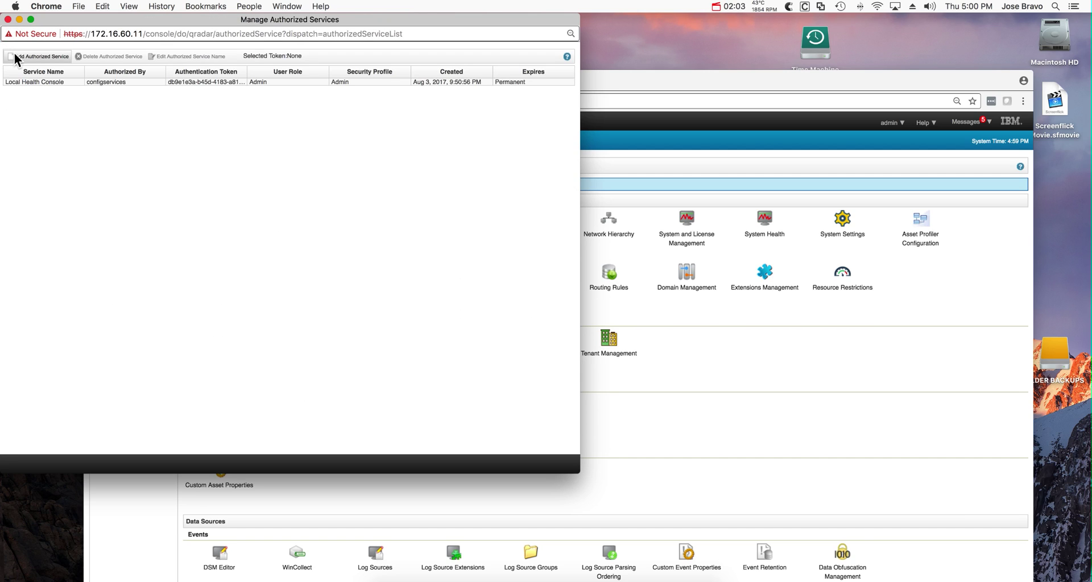
{"action": "left_click", "coordinate": [221, 81]}
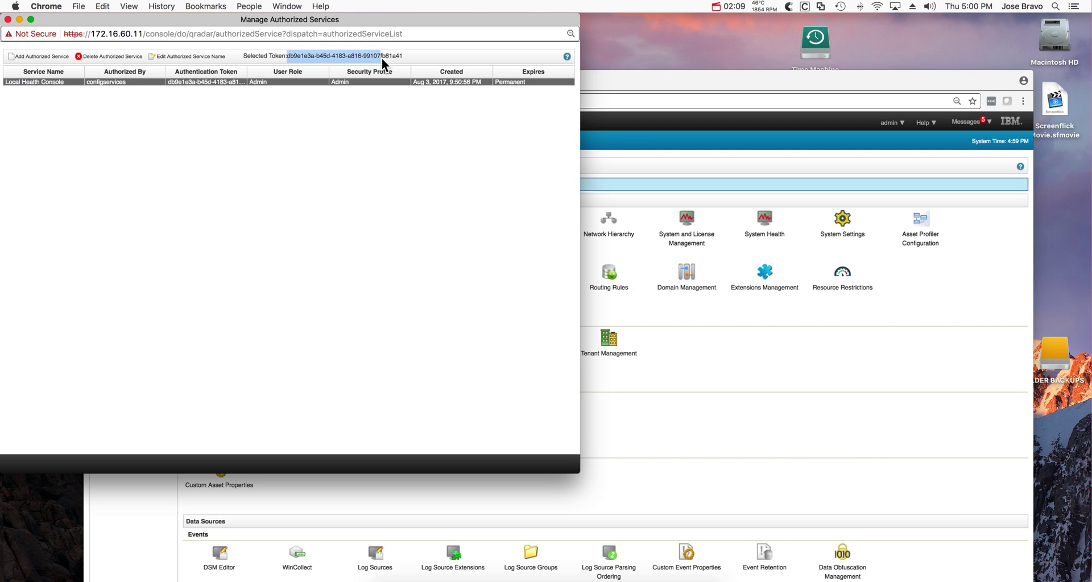
{"action": "left_click", "coordinate": [7, 19]}
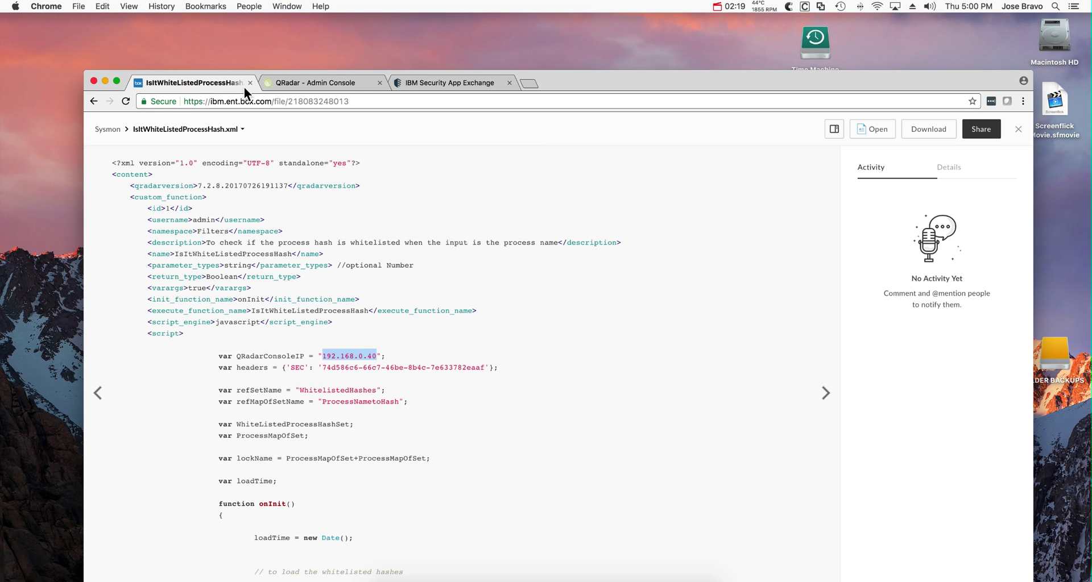
Return Box to the Sysmon folder and recheck the extensions list in QRadar's Extensions Management.
{"action": "left_click", "coordinate": [92, 100]}
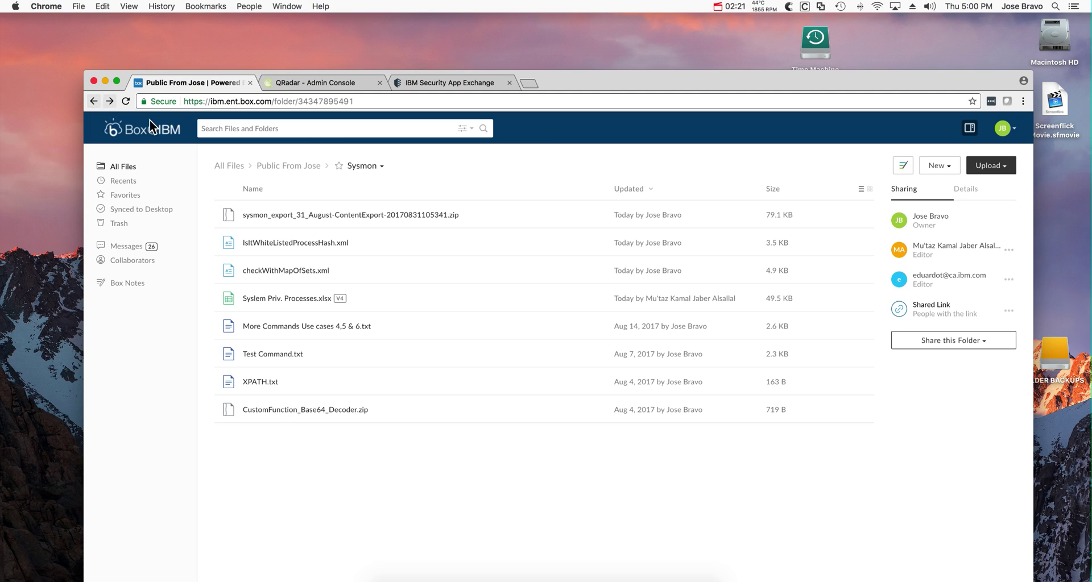
{"action": "left_click", "coordinate": [316, 83]}
{"action": "left_click", "coordinate": [762, 285]}
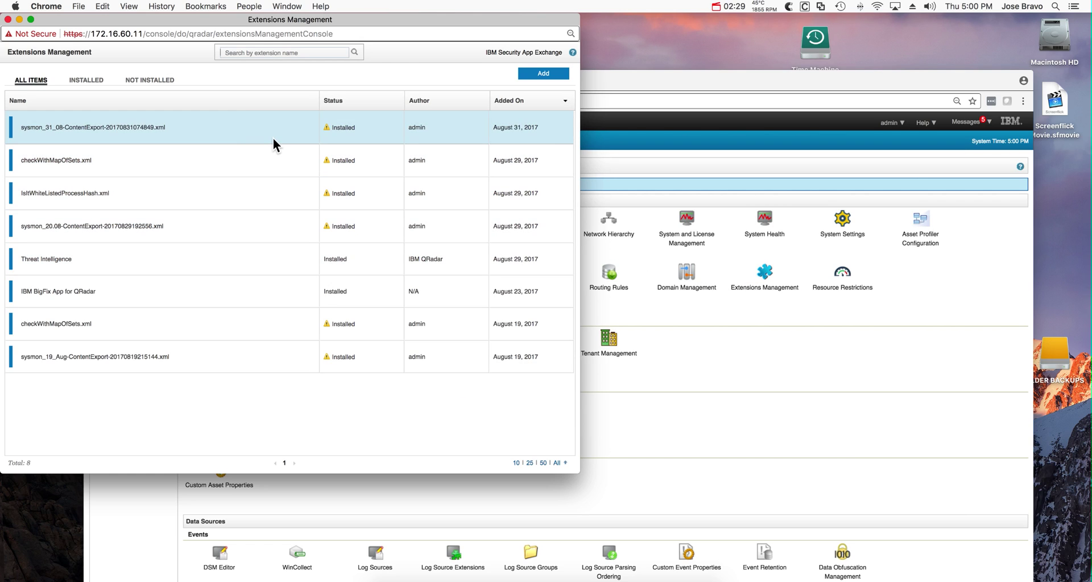
{"action": "left_click", "coordinate": [8, 20]}
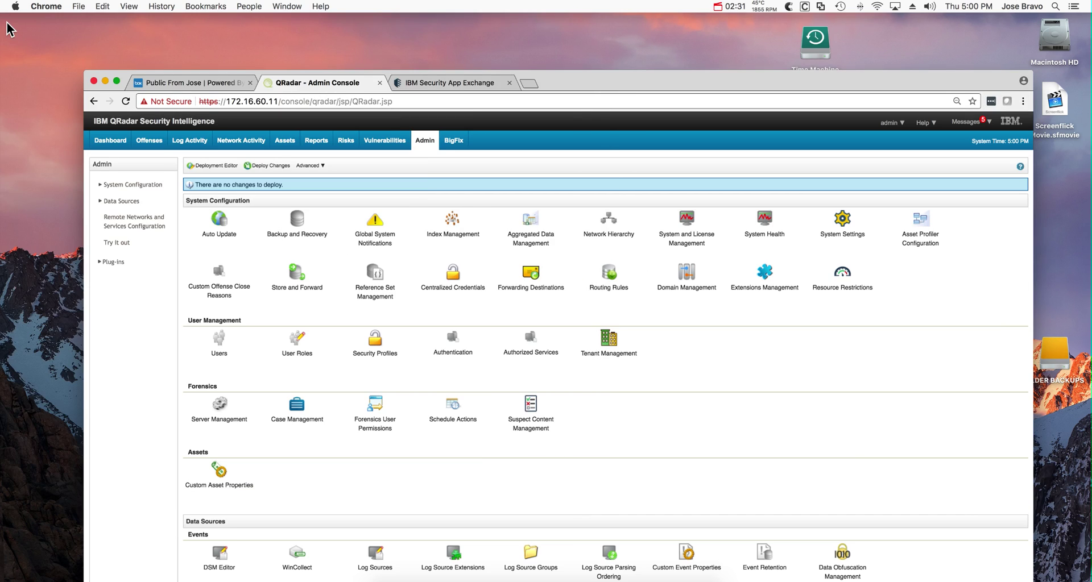
Open Syslem Priv. Processes.xlsx from the Sysmon folder in Box and examine its process names, paths and hashes.
{"action": "left_click", "coordinate": [215, 80]}
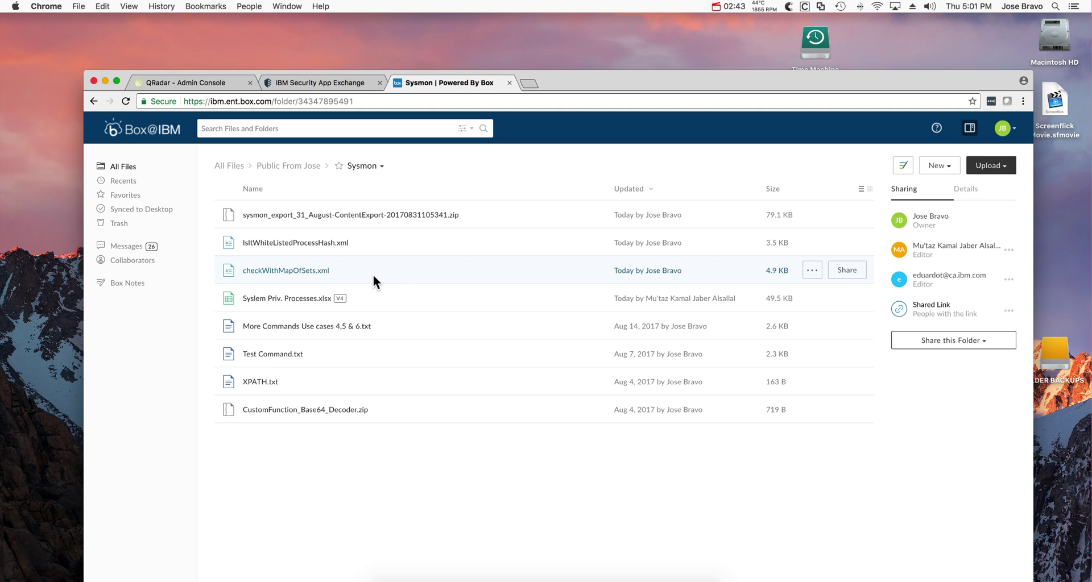
{"action": "left_click", "coordinate": [288, 301]}
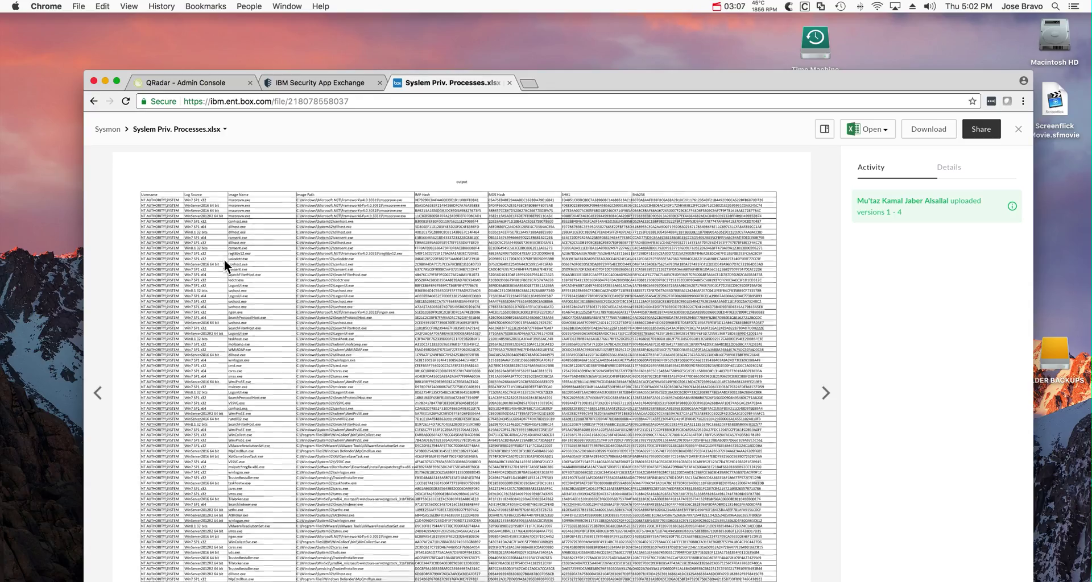
{"action": "scroll", "coordinate": [224, 260], "scroll_direction": "down", "scroll_amount": 5}
{"action": "scroll", "coordinate": [224, 259], "scroll_direction": "down", "scroll_amount": 8}
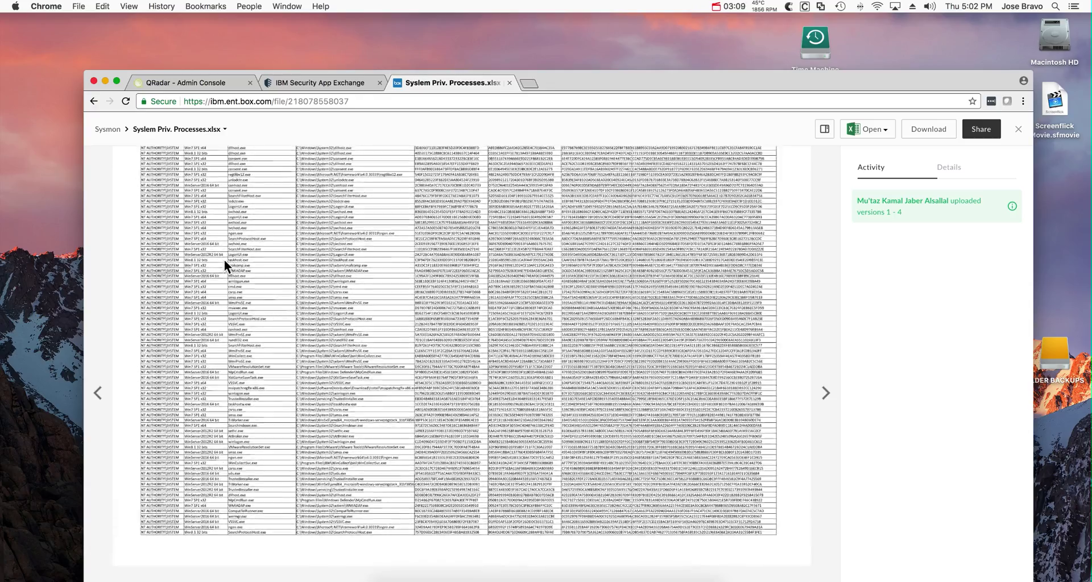
{"action": "scroll", "coordinate": [224, 259], "scroll_direction": "down", "scroll_amount": 8}
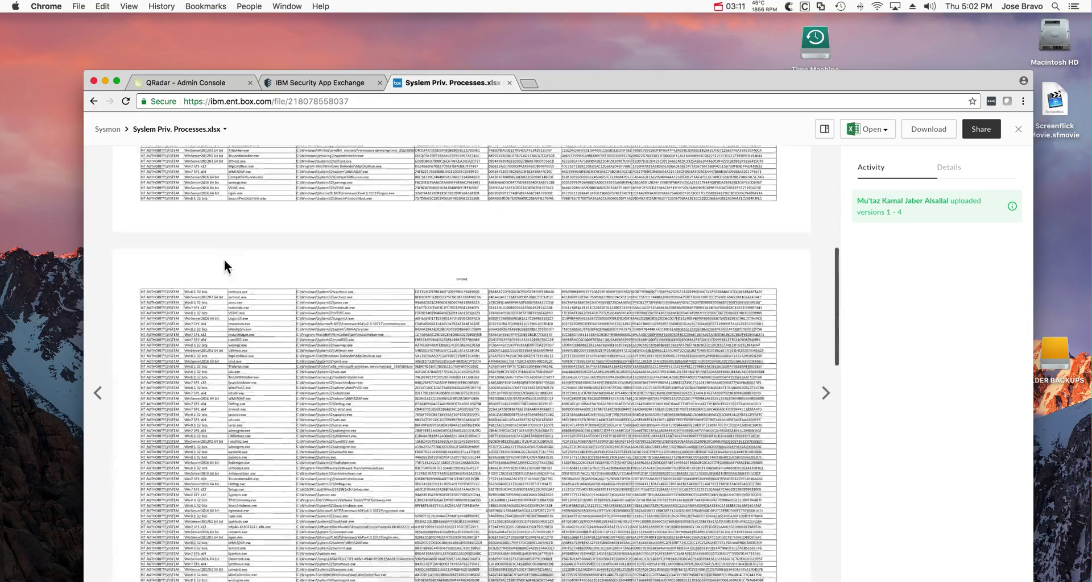
{"action": "scroll", "coordinate": [224, 259], "scroll_direction": "up", "scroll_amount": 15}
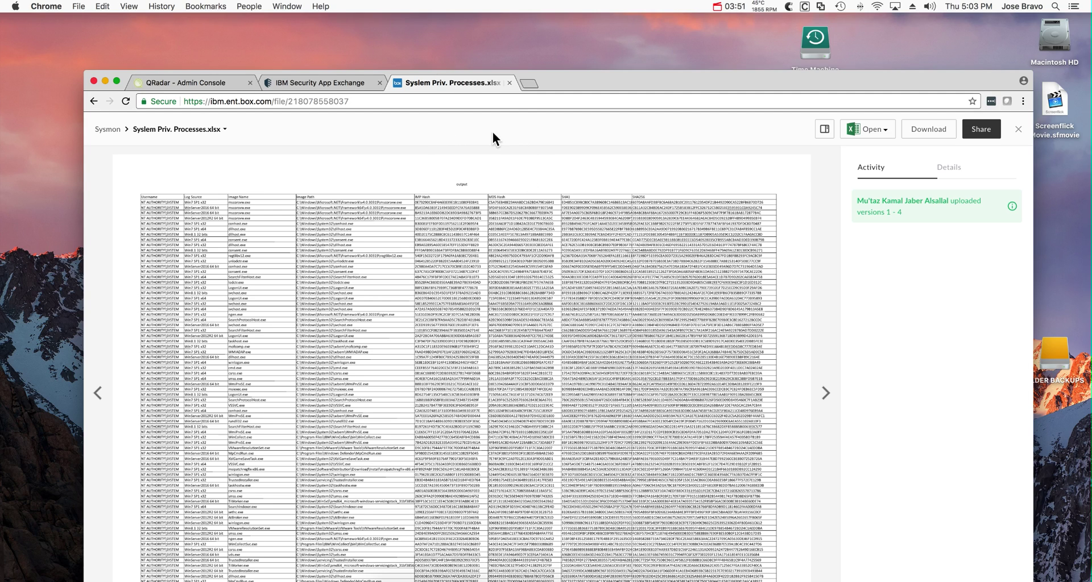
Start a new Log Activity search in QRadar and review the saved searches in the Sysmon group.
{"action": "left_click", "coordinate": [220, 81]}
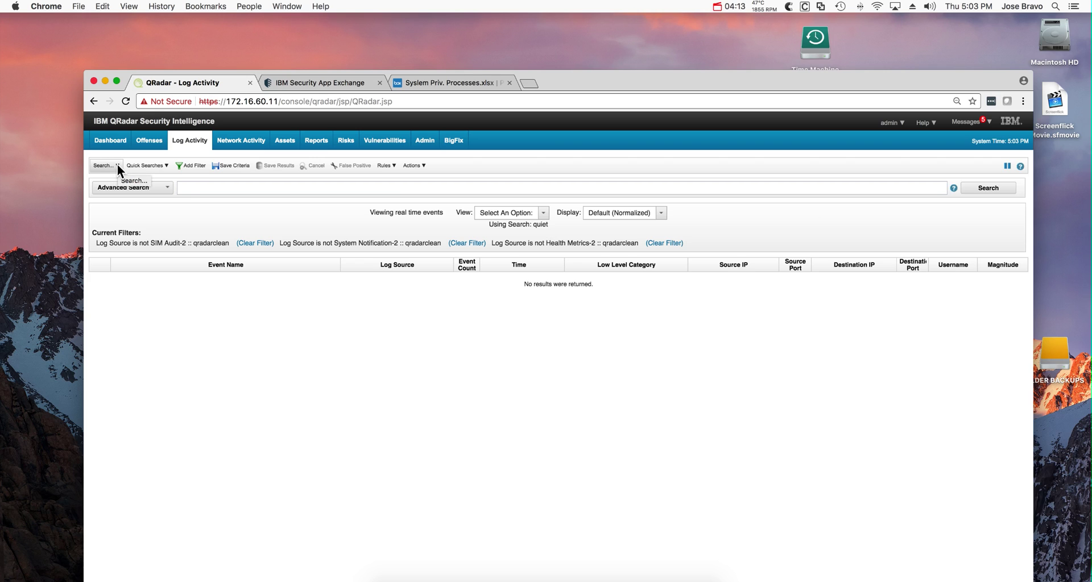
{"action": "left_click", "coordinate": [115, 165]}
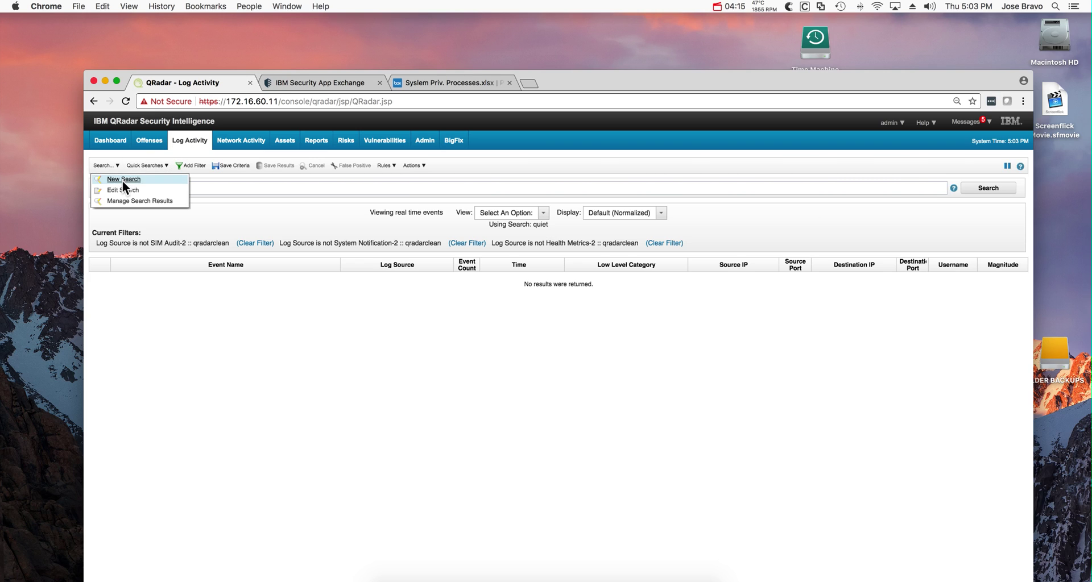
{"action": "left_click", "coordinate": [122, 179]}
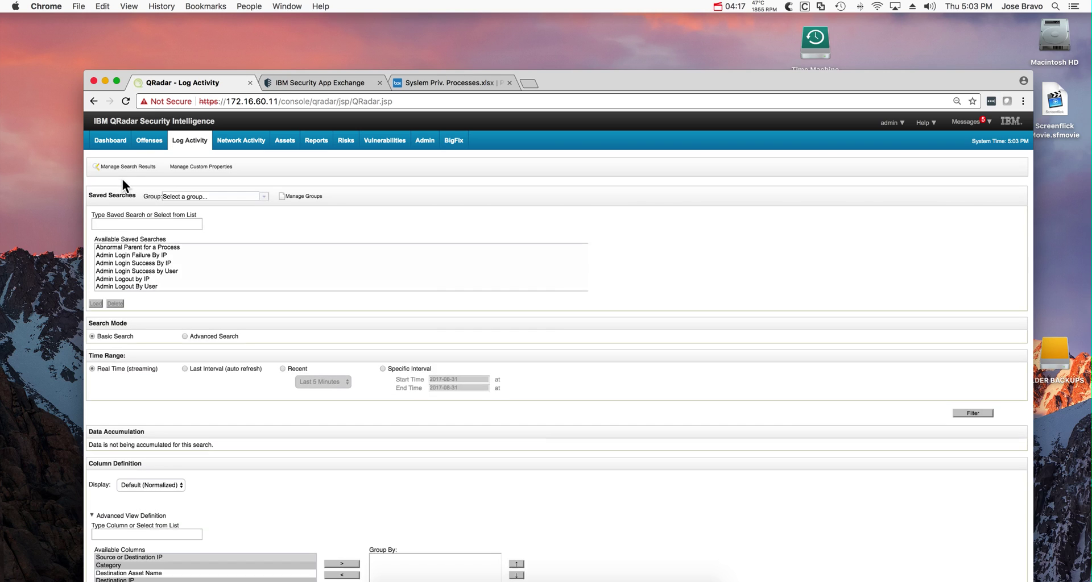
{"action": "left_click", "coordinate": [265, 196]}
{"action": "scroll", "coordinate": [237, 231], "scroll_direction": "down", "scroll_amount": 1}
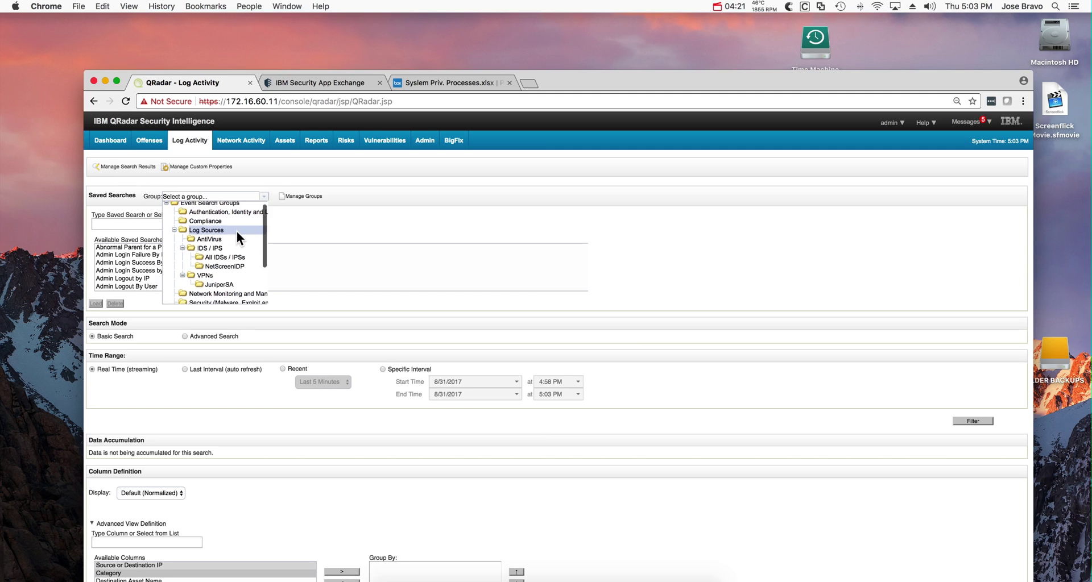
{"action": "scroll", "coordinate": [236, 231], "scroll_direction": "down", "scroll_amount": 5}
{"action": "left_click", "coordinate": [212, 271]}
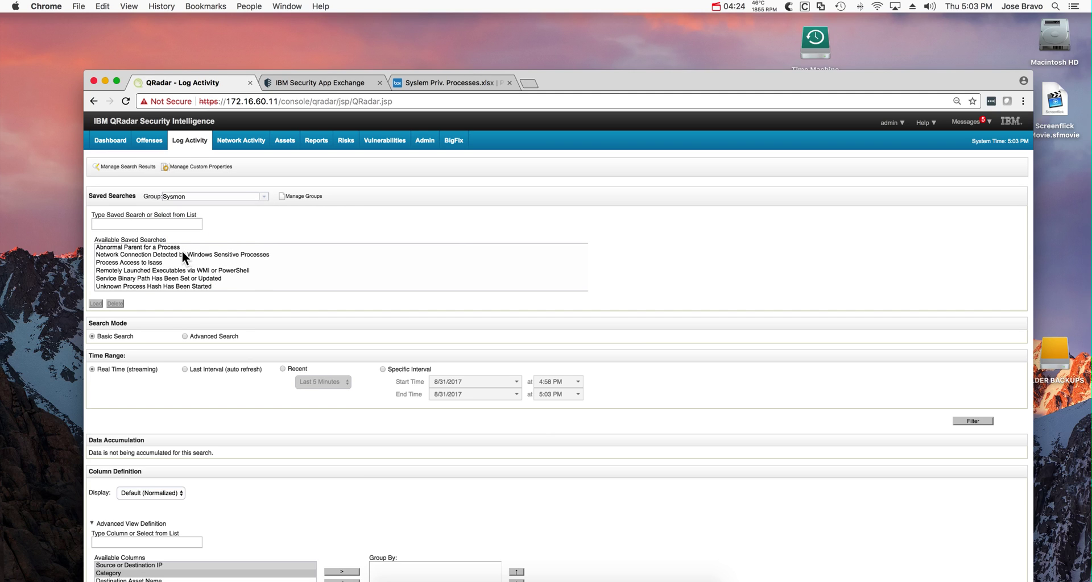
{"action": "scroll", "coordinate": [176, 253], "scroll_direction": "down", "scroll_amount": 2}
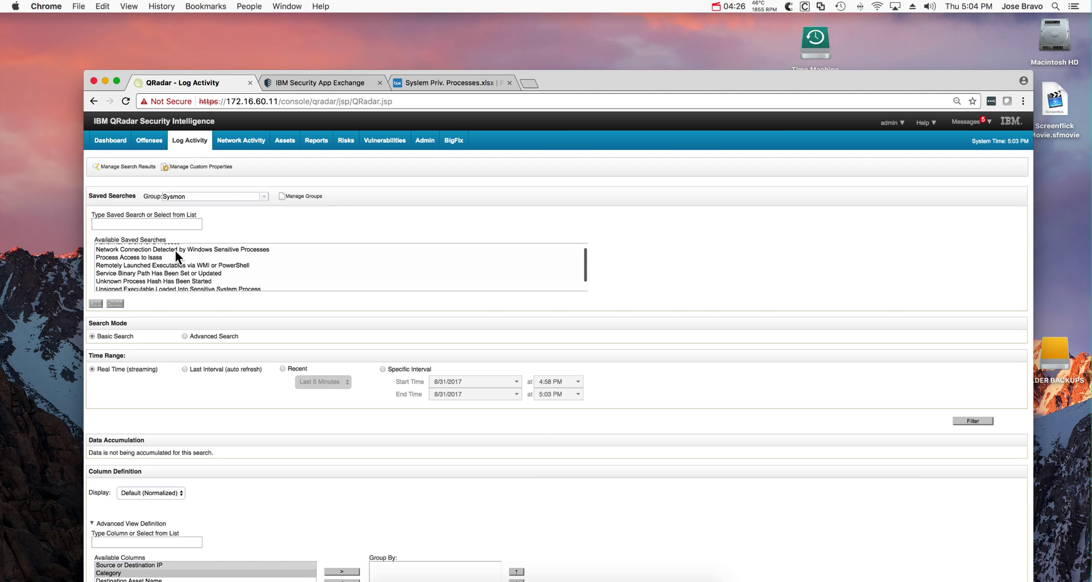
{"action": "scroll", "coordinate": [176, 254], "scroll_direction": "down", "scroll_amount": 3}
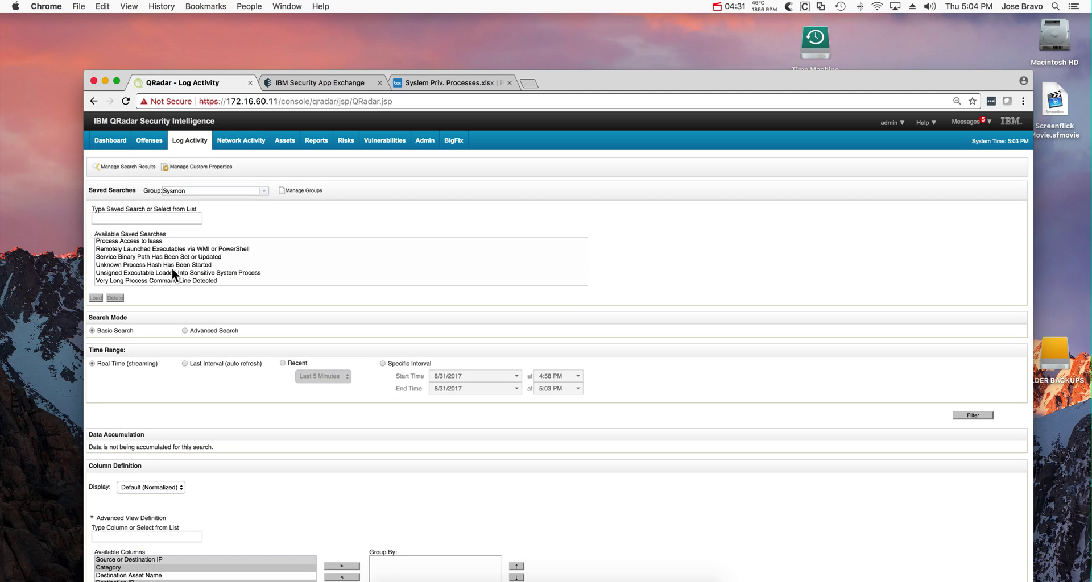
{"action": "scroll", "coordinate": [172, 268], "scroll_direction": "up", "scroll_amount": 3}
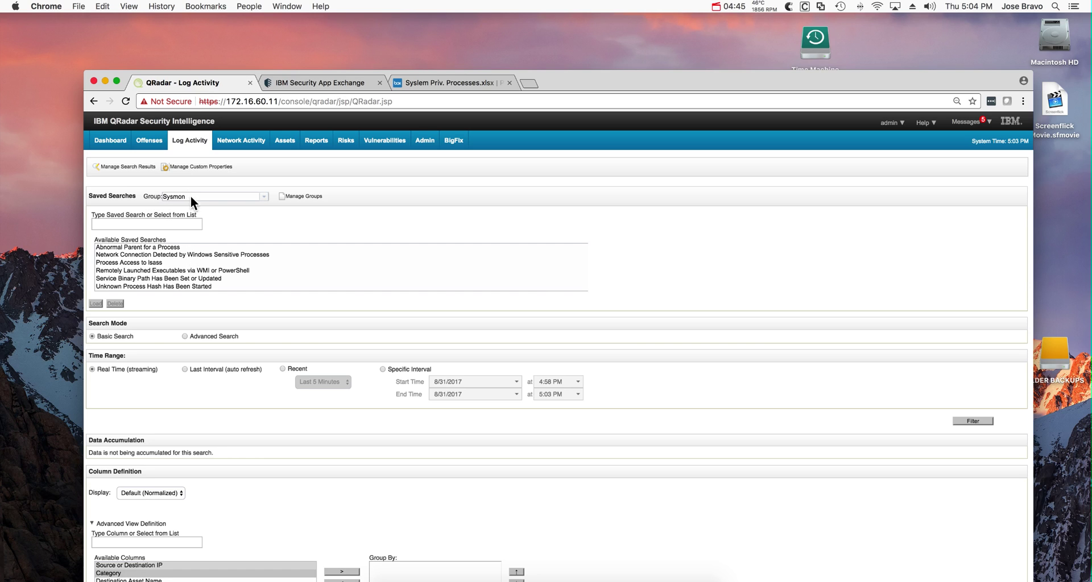
Filter the QRadar offense rules by the Sysmon group and look through the resulting rule list.
{"action": "left_click", "coordinate": [150, 138]}
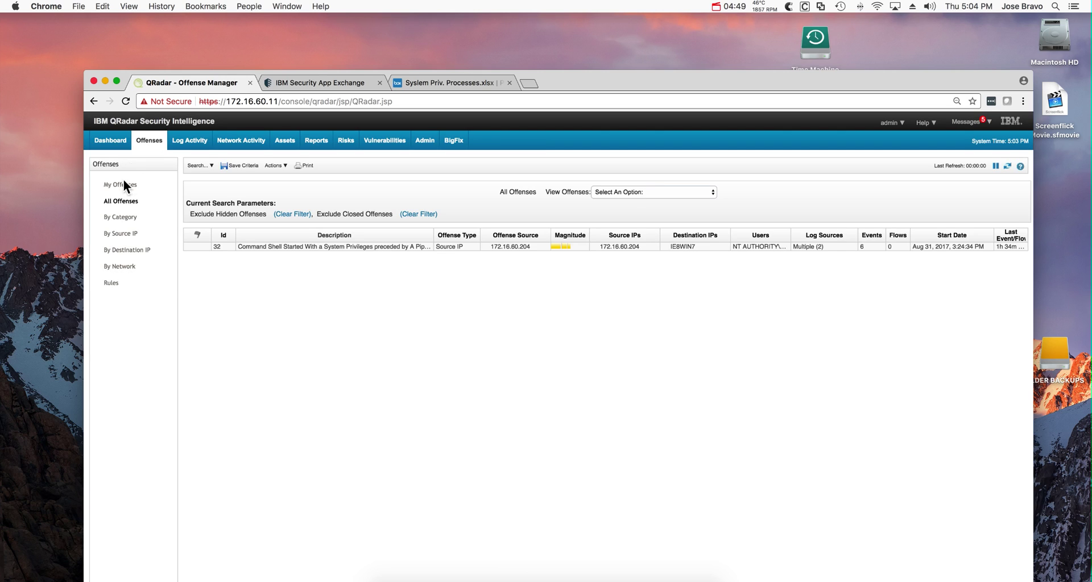
{"action": "left_click", "coordinate": [111, 284]}
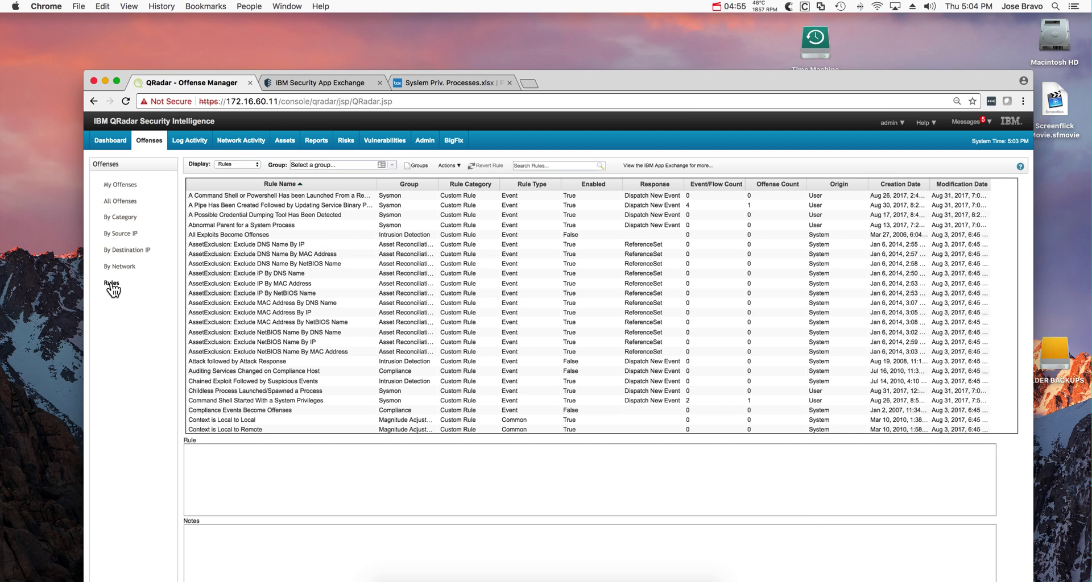
{"action": "left_click", "coordinate": [391, 165]}
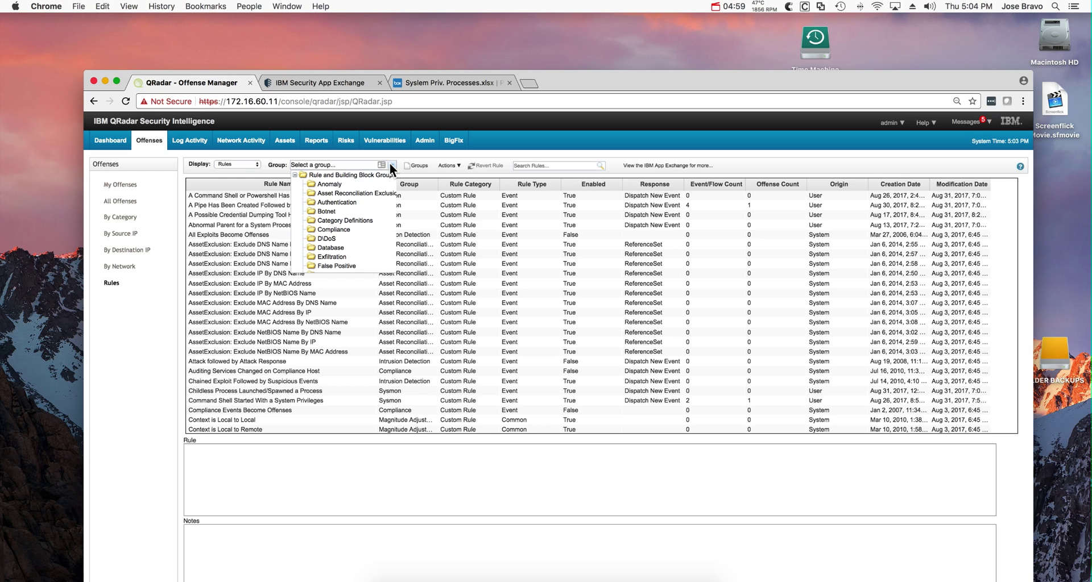
{"action": "scroll", "coordinate": [345, 229], "scroll_direction": "down", "scroll_amount": 5}
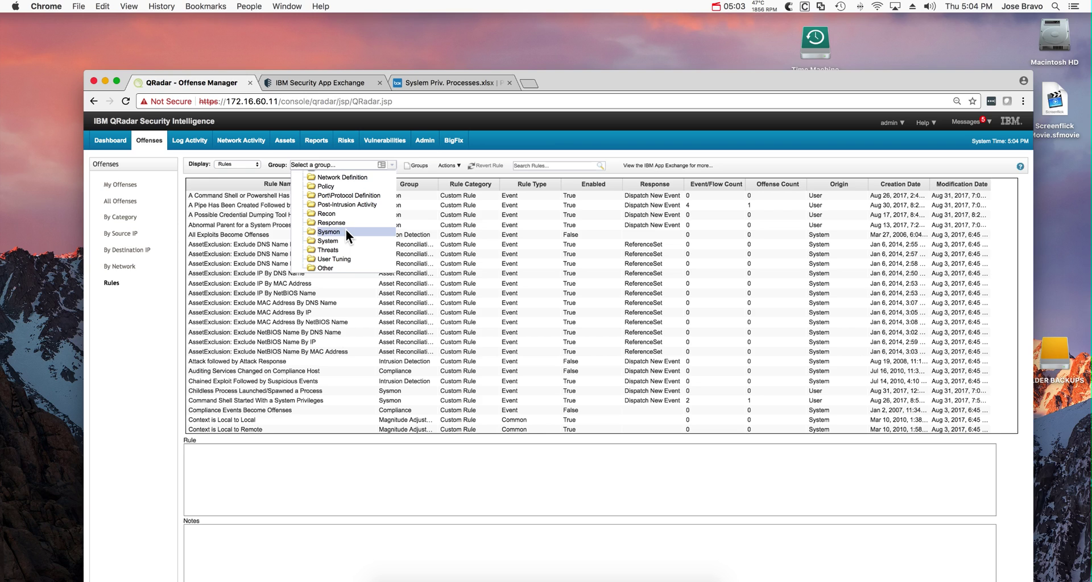
{"action": "scroll", "coordinate": [345, 230], "scroll_direction": "up", "scroll_amount": 1}
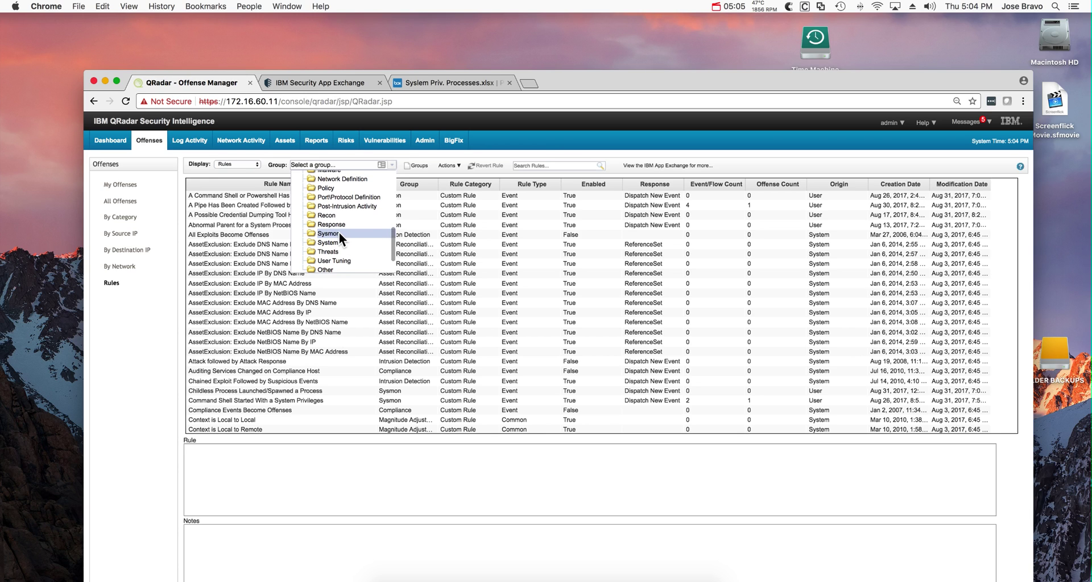
{"action": "left_click", "coordinate": [339, 233]}
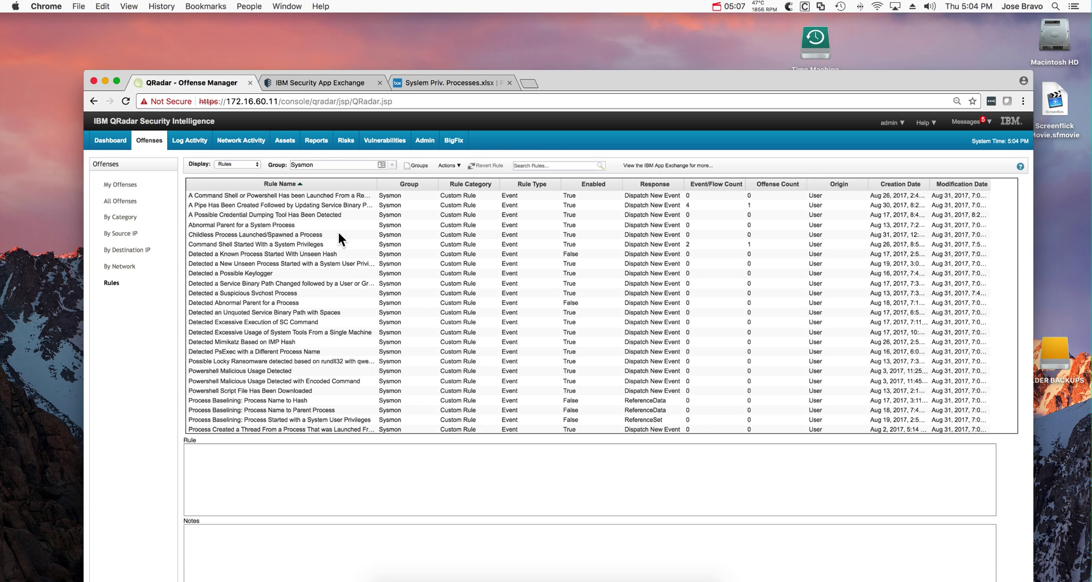
{"action": "scroll", "coordinate": [351, 234], "scroll_direction": "down", "scroll_amount": 5}
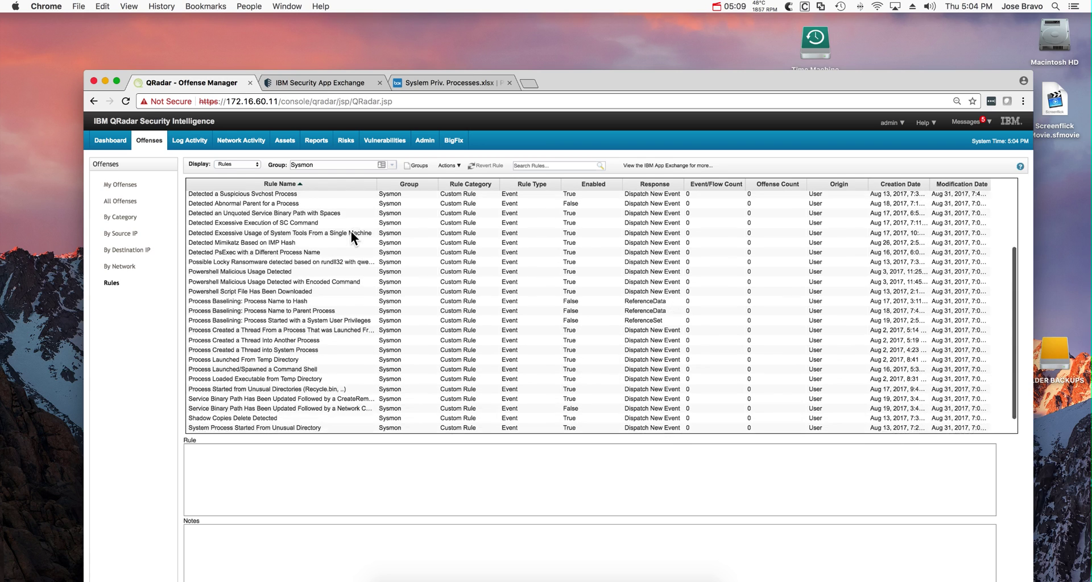
{"action": "scroll", "coordinate": [344, 251], "scroll_direction": "up", "scroll_amount": 5}
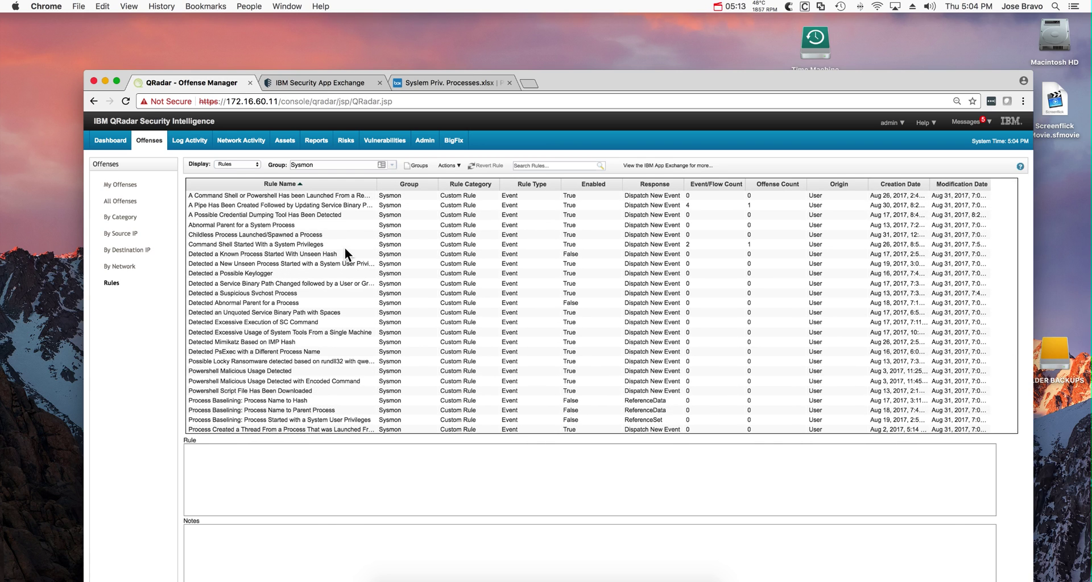
Review the conditions and notes of the rules Detected a Known Process Started With Unseen Hash and Detected Abnormal Parent for a Process.
{"action": "scroll", "coordinate": [346, 250], "scroll_direction": "down", "scroll_amount": 2}
{"action": "scroll", "coordinate": [345, 247], "scroll_direction": "up", "scroll_amount": 2}
{"action": "left_click", "coordinate": [545, 254]}
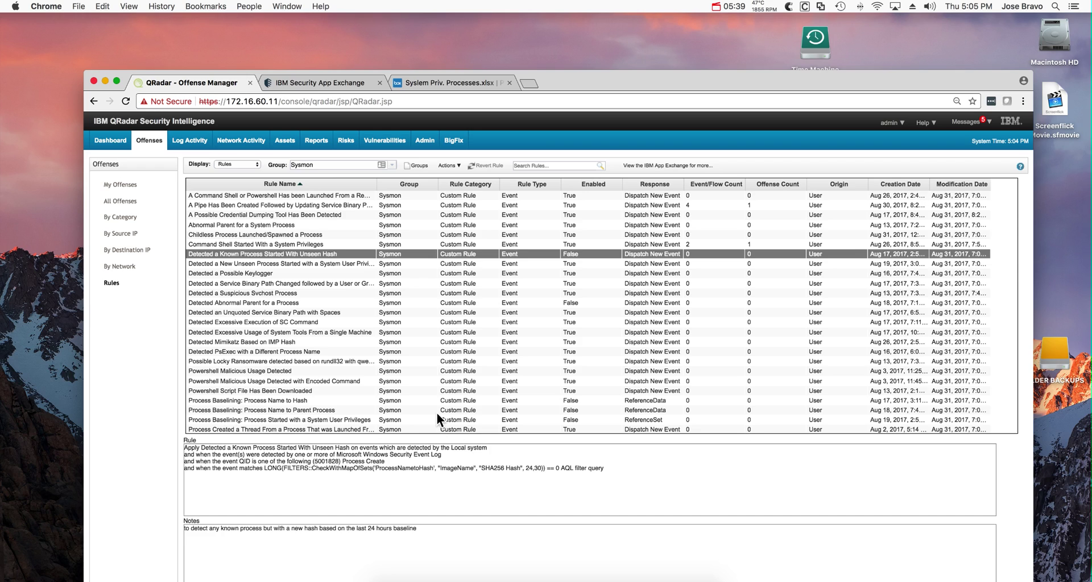
{"action": "left_click", "coordinate": [554, 302]}
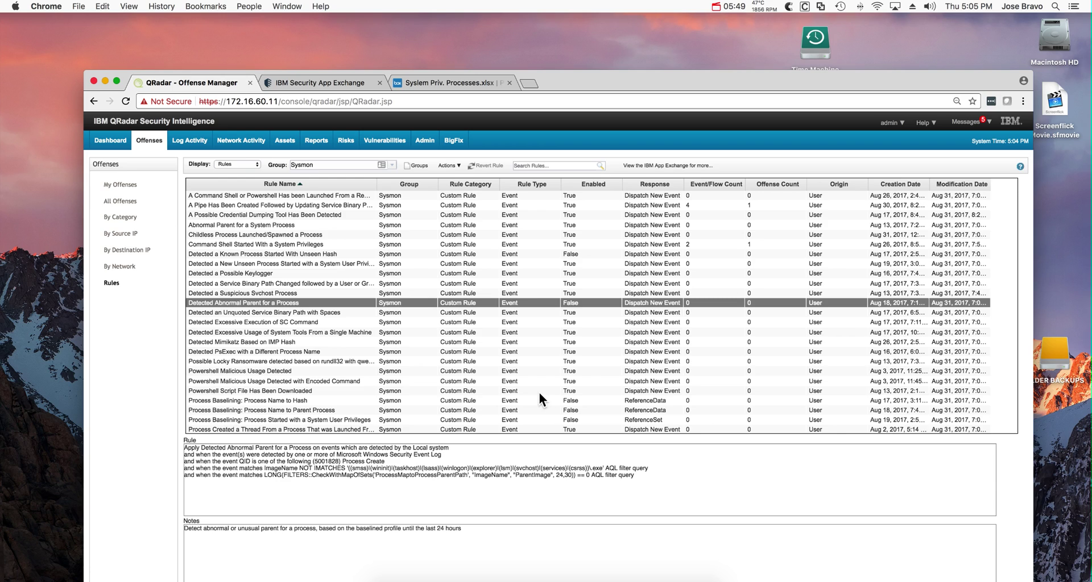
Inspect the Process Baselining: Process Name to Hash rule's tests in the Rule Wizard and close it without saving.
{"action": "left_click", "coordinate": [276, 401]}
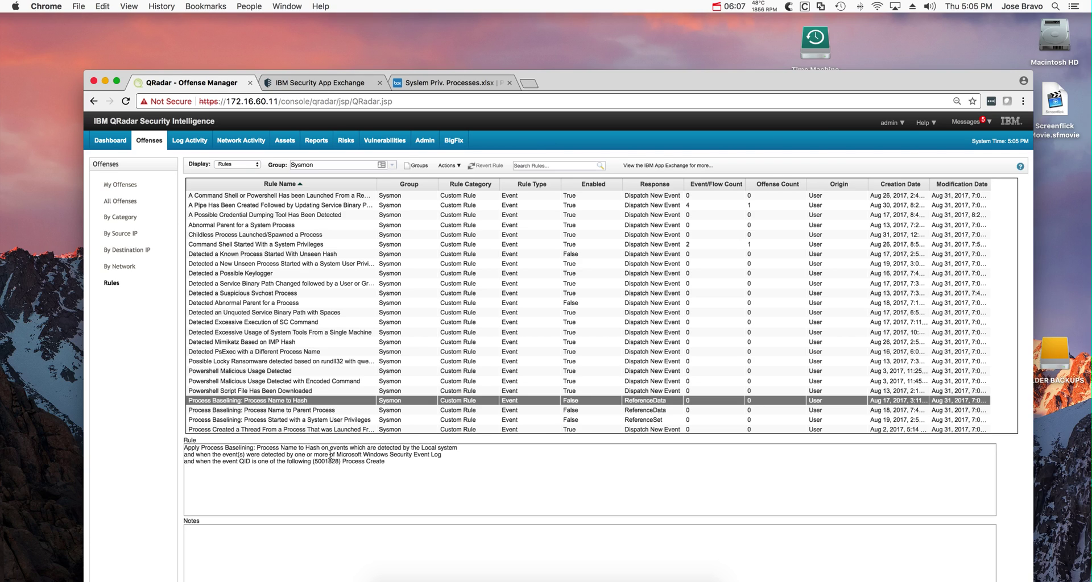
{"action": "double_click", "coordinate": [339, 400]}
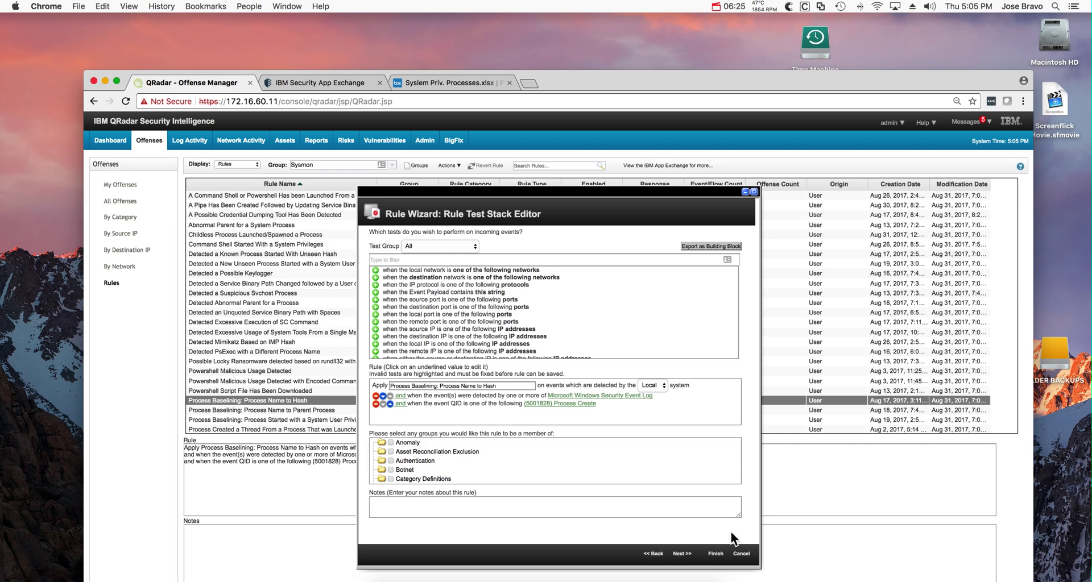
{"action": "left_click", "coordinate": [740, 554]}
{"action": "left_click", "coordinate": [671, 169]}
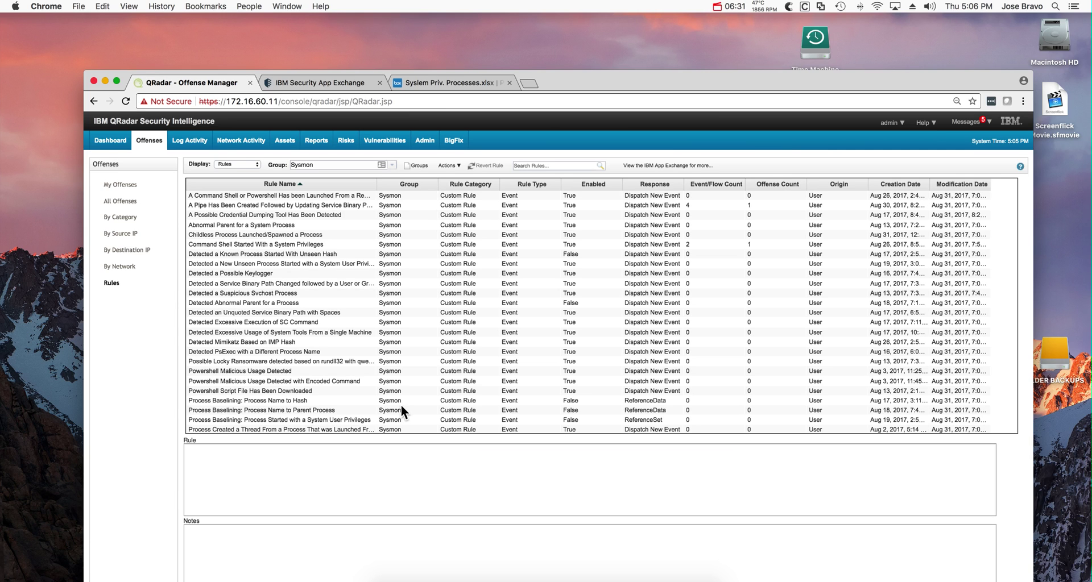
Review the conditions of the Process Baselining rules Process Name to Parent Process and Process Started with a System User Privileges.
{"action": "left_click", "coordinate": [316, 407]}
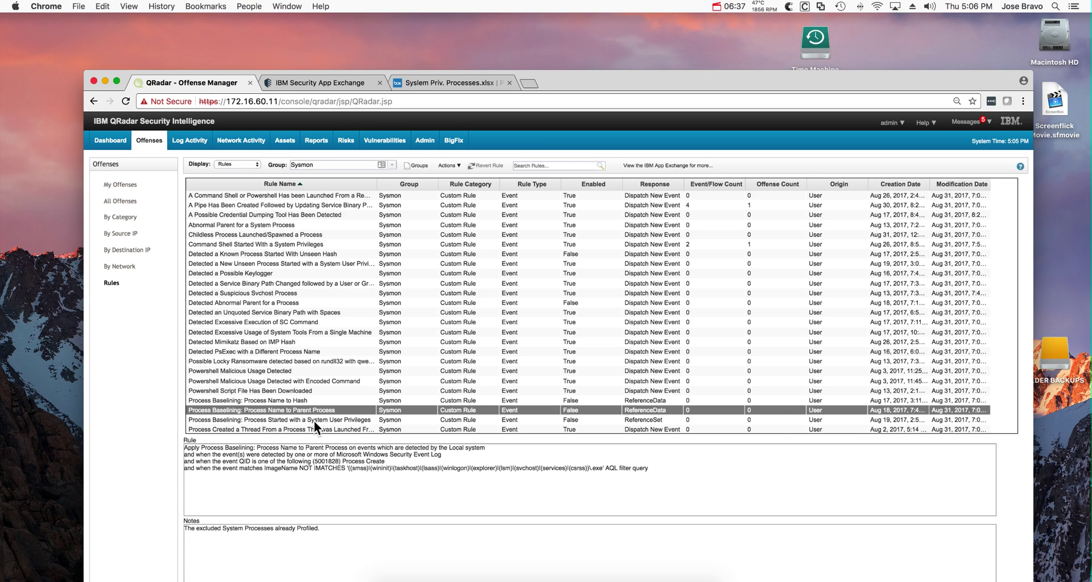
{"action": "left_click", "coordinate": [314, 421]}
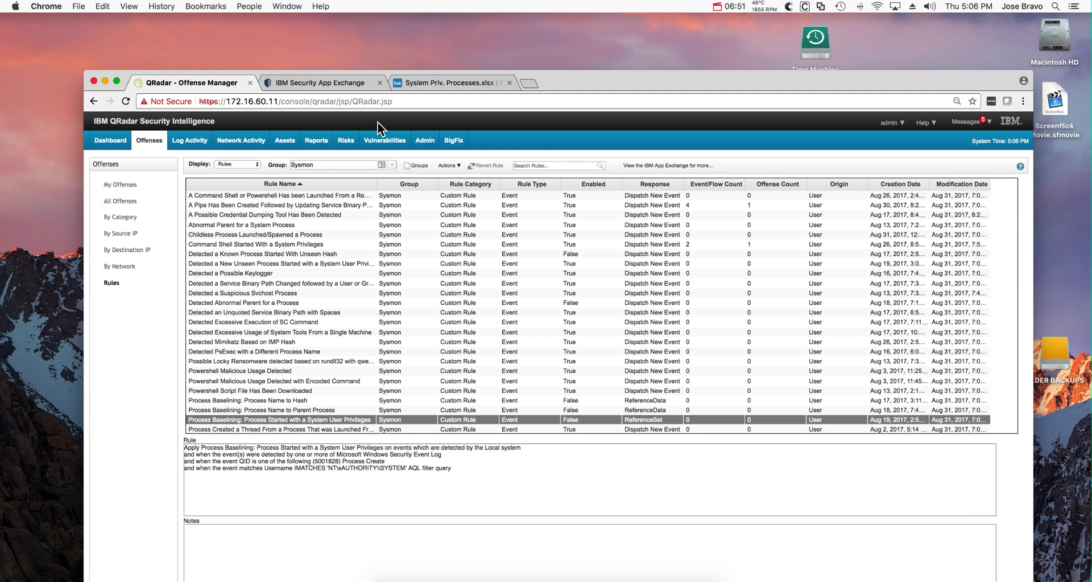
Switch to the IBM Security App Exchange page with the featured QRadar applications.
{"action": "left_click", "coordinate": [342, 83]}
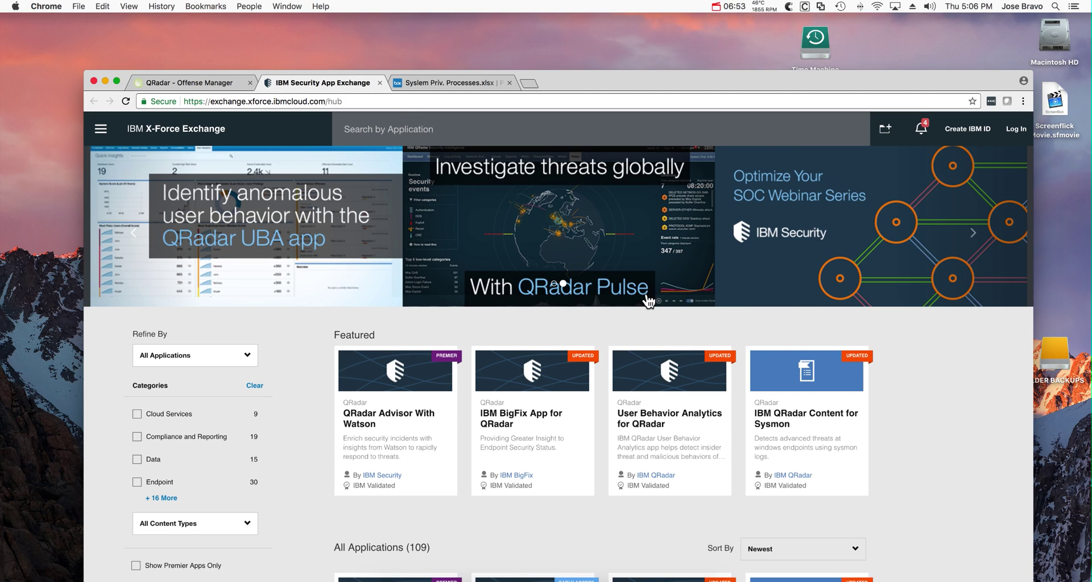